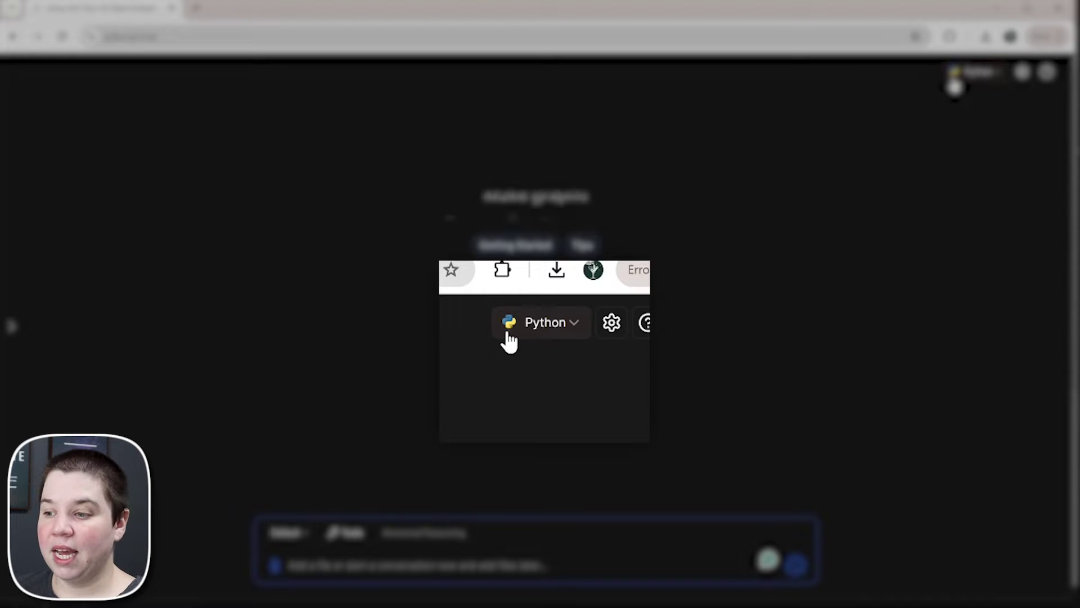
Step: Set the runtime to R and request a publication-ready grouped bar chart of the mpg dataset with manufacturer on x, mpg on y and cty/hwy fill
click(572, 322)
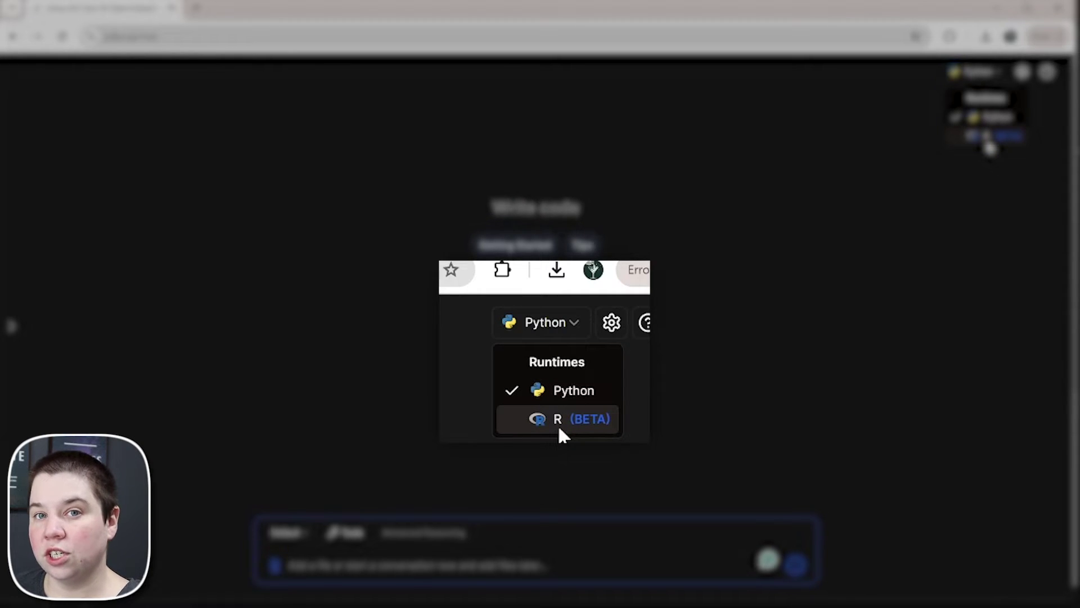
click(988, 142)
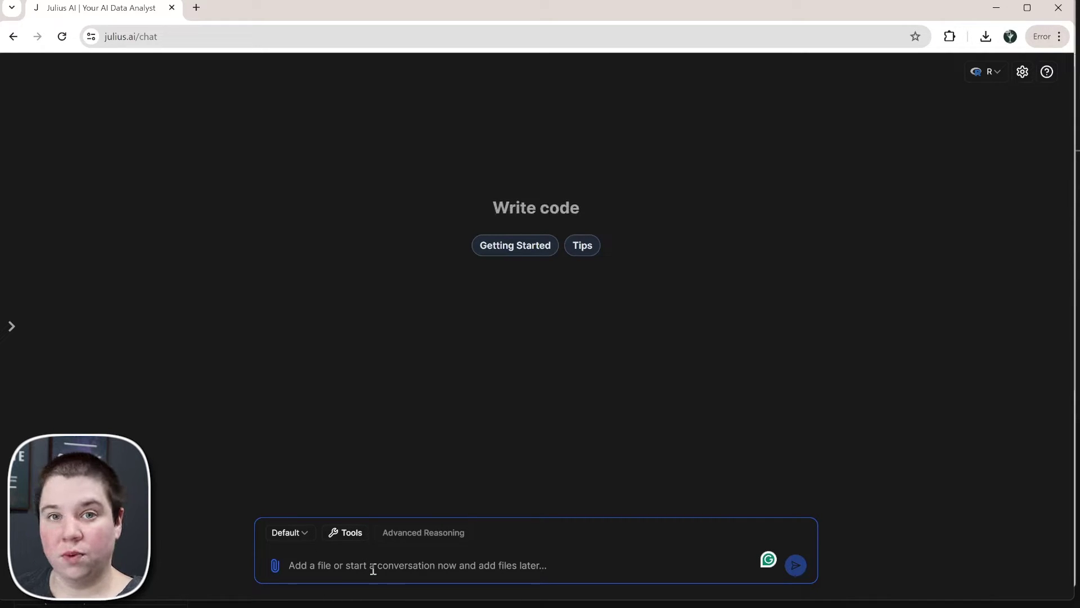
click(436, 572)
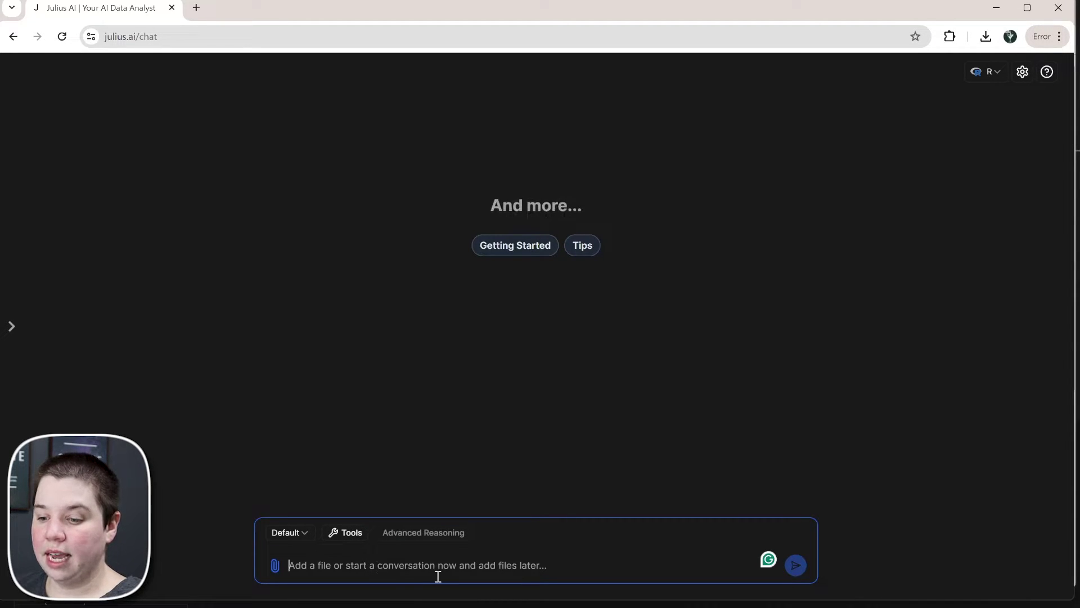
text(Create a grouped bar chart using the mpg dataset. Have manufacturer on the x-axis with the mpg on the y-axis. Then, have the fill be cty or hwy. Make this chart formatted in a way that is ready to send to a scientific publication.)
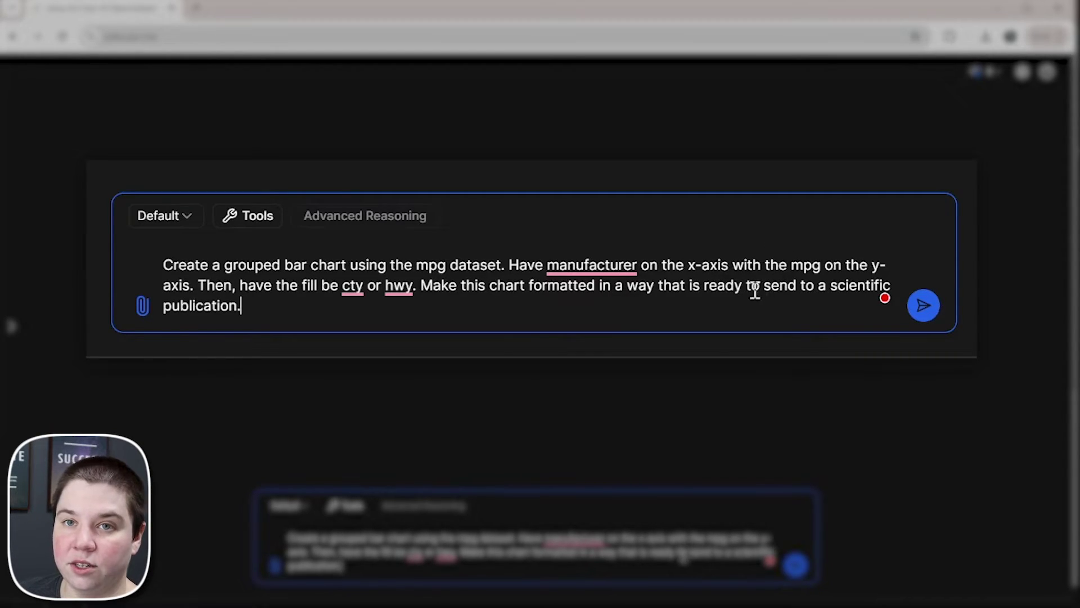
click(927, 304)
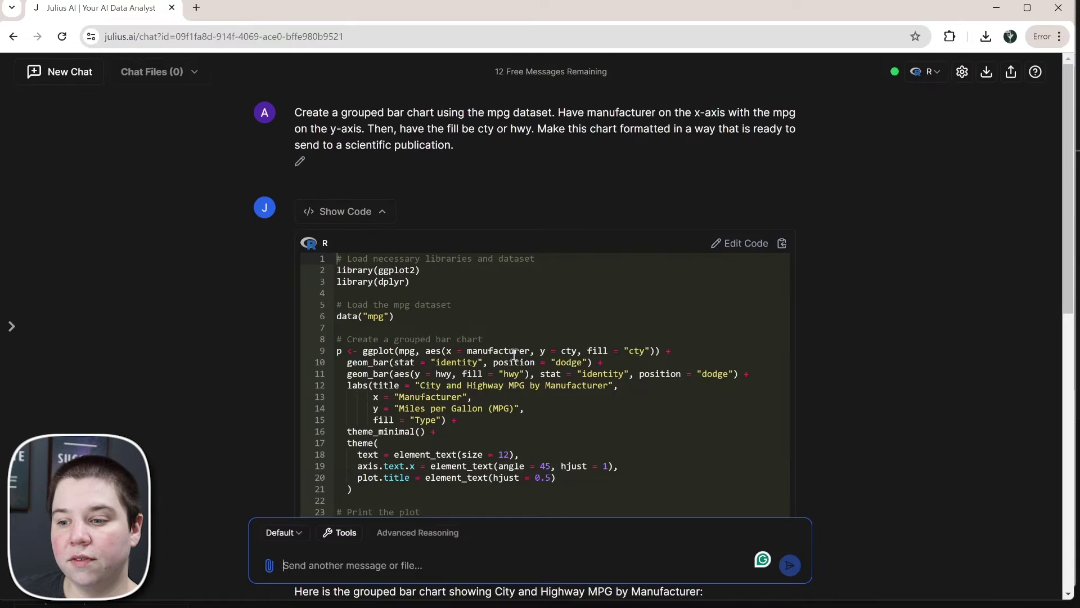
Step: Ask for a summary dataset of mpg means and standard deviations, plotted as grouped bars with SD error bars, clean background, bold axes and an inside legend
scroll(492, 379, down, 7)
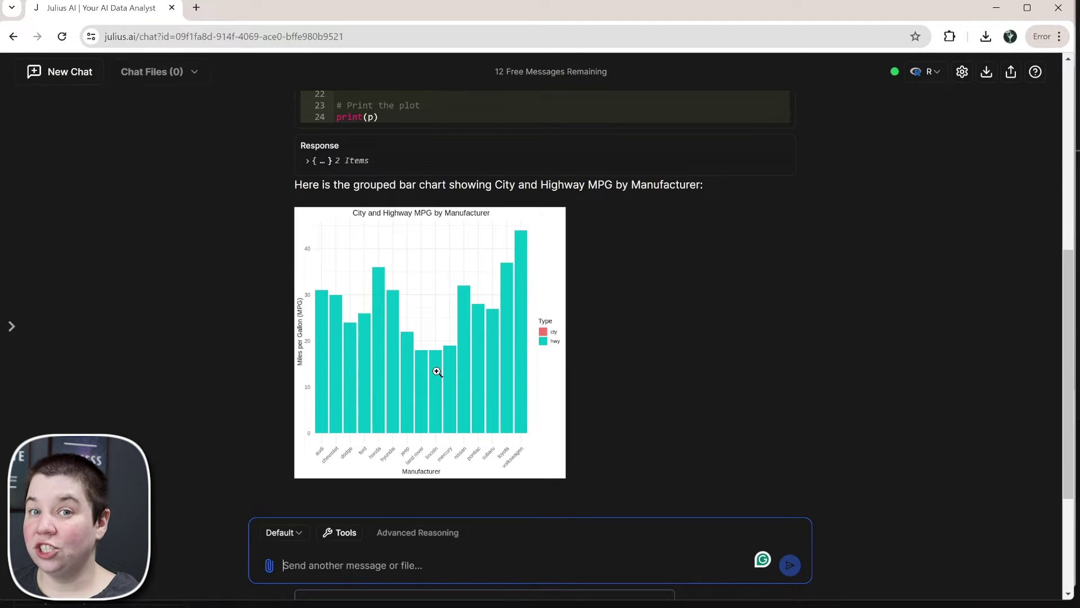
scroll(437, 372, up, 7)
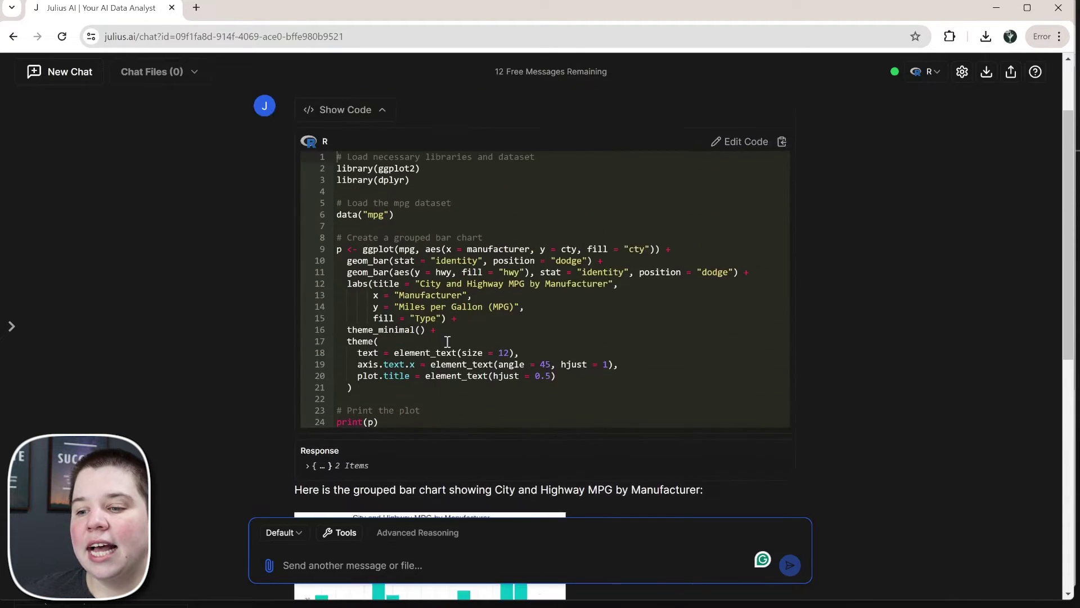
scroll(833, 396, down, 1)
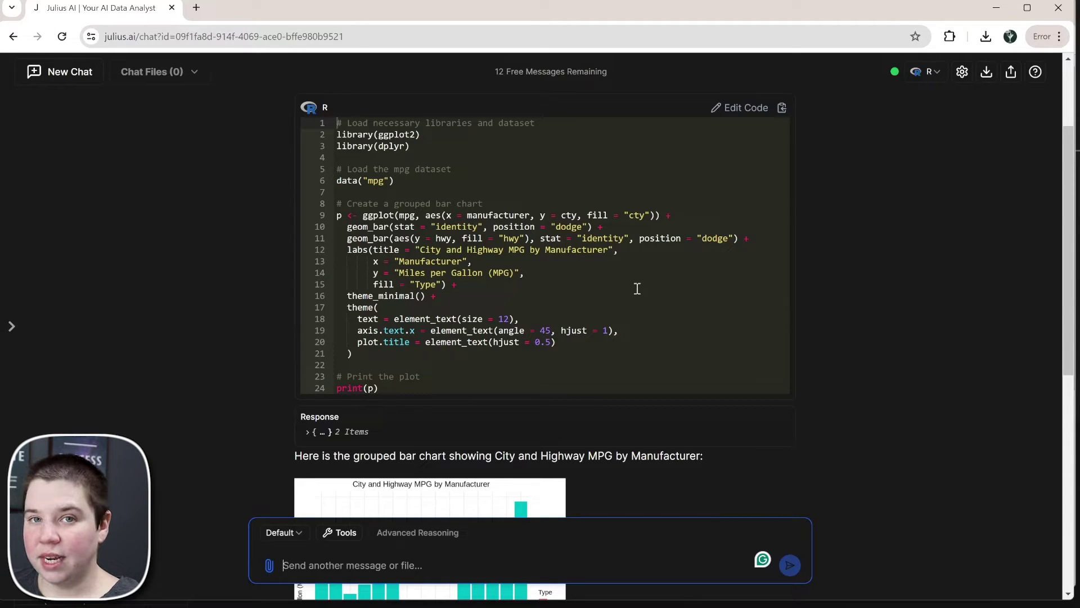
scroll(608, 276, down, 4)
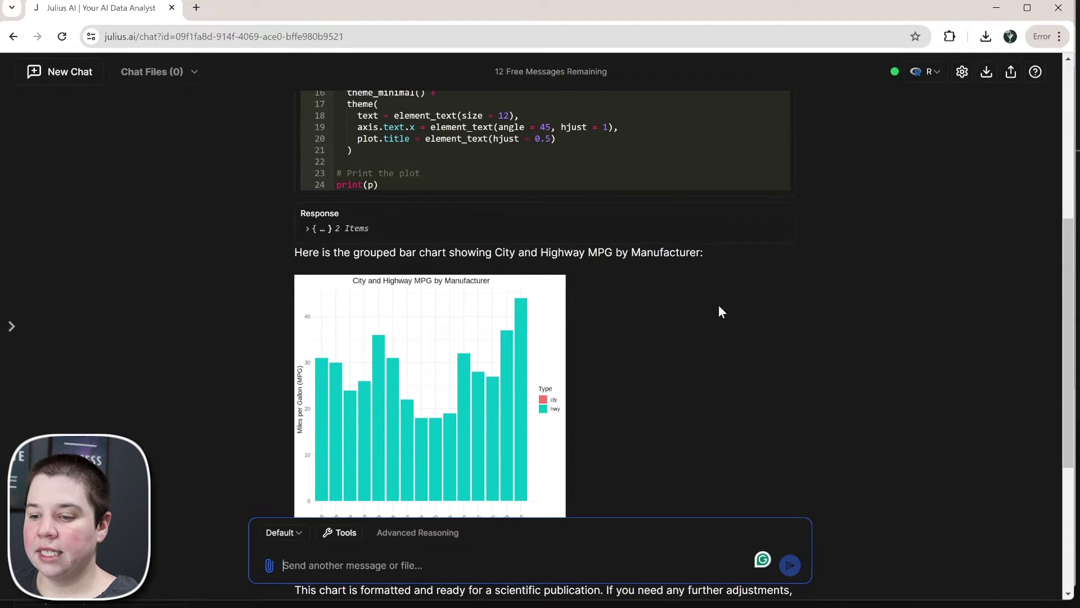
scroll(717, 309, down, 5)
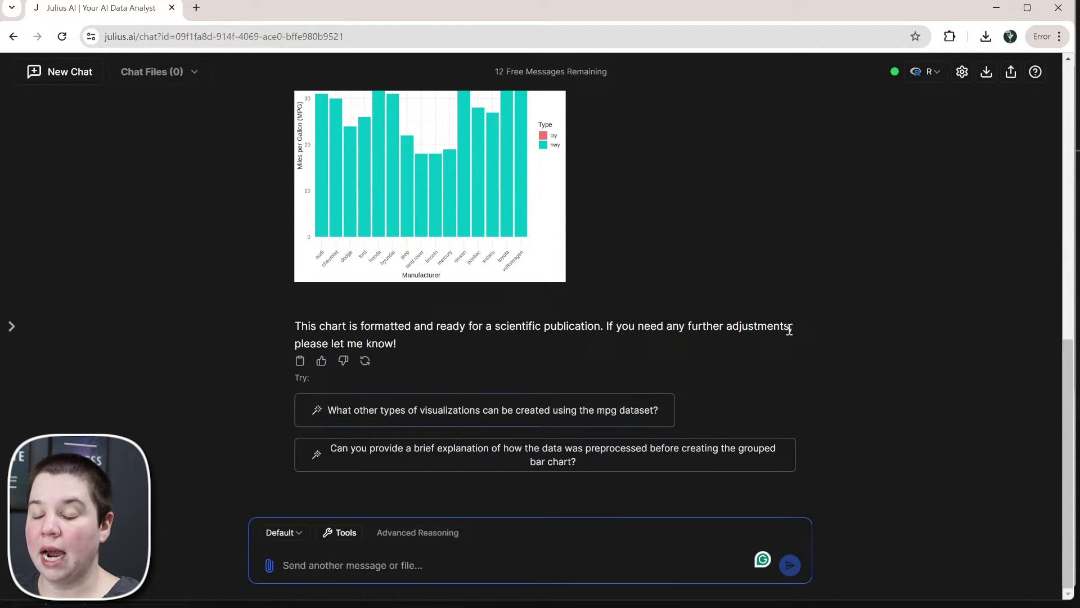
text(First, create a dataset from the mpg dataset with the manufacturer, mpg type (cty or hwy), mean value called mpg (cty/hwy), and the standard deviation of the mpg value called sd(cty/hwy). Then use this to create a grouped bar chart, where x = manufacturer, y = mpg, and fill = mpg type. Add vertical error bars of the standard deviation. Then format it with a clean background, bold axes title and text, and place the legend readable inside of the chart.)
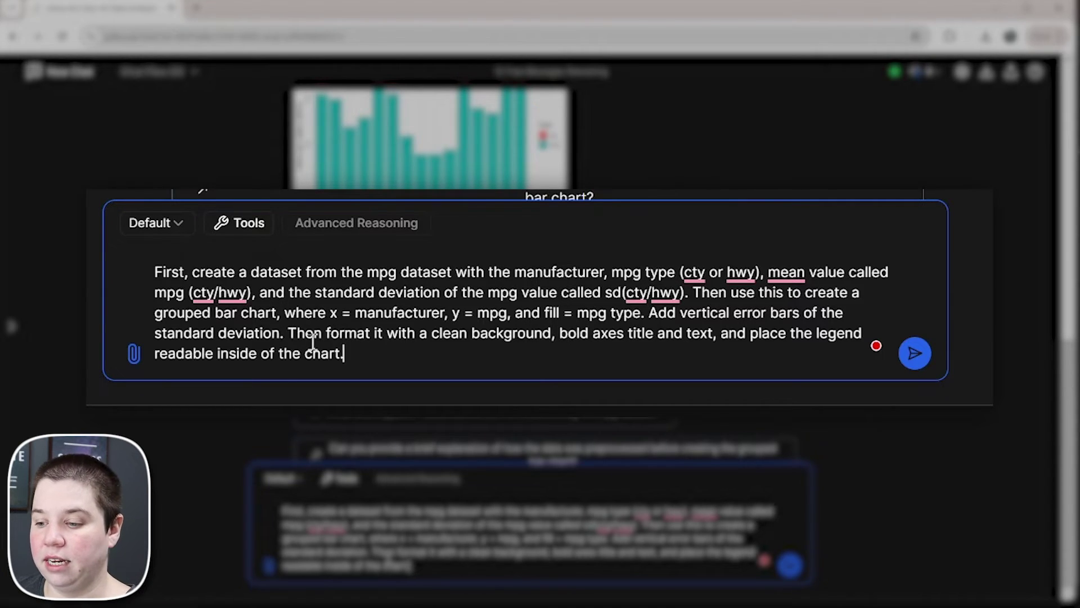
click(887, 401)
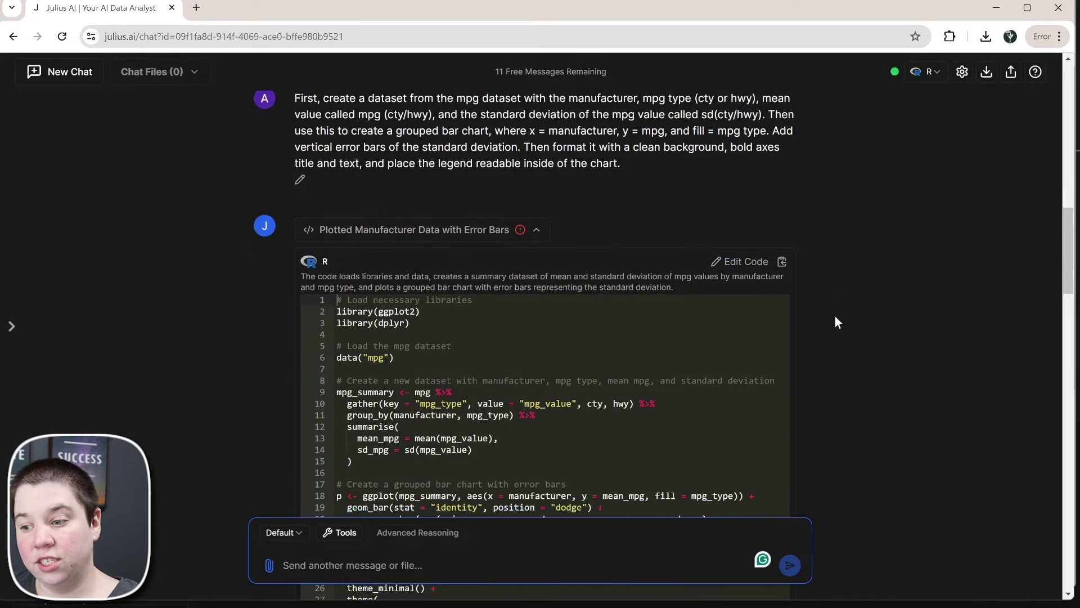
Step: Examine the first generated code for the error-bar chart, its error output and the libraries it loads compared with the revised code
scroll(836, 317, down, 1)
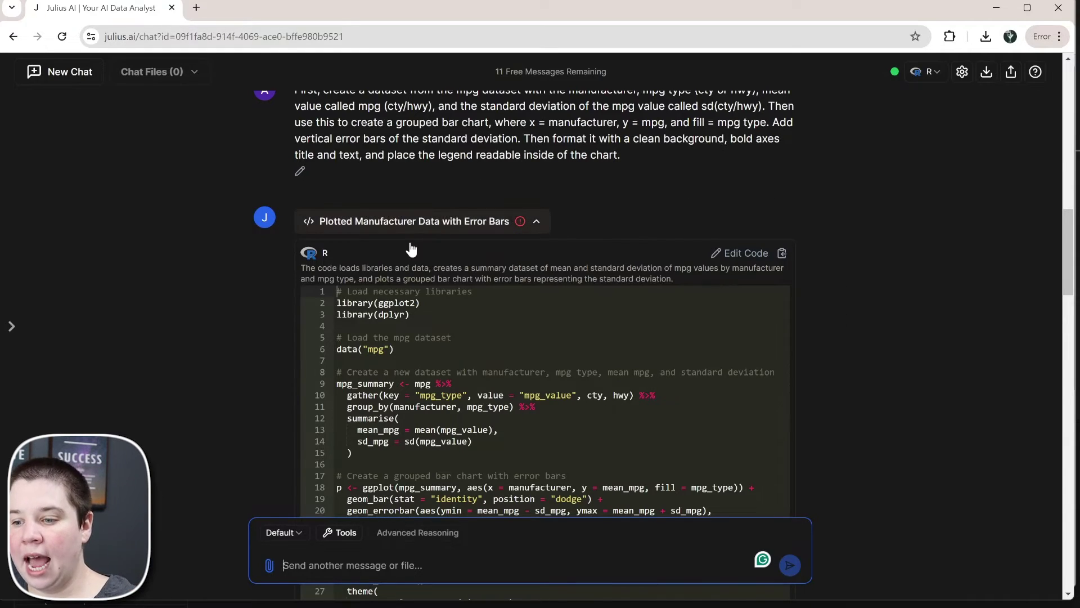
scroll(349, 253, down, 4)
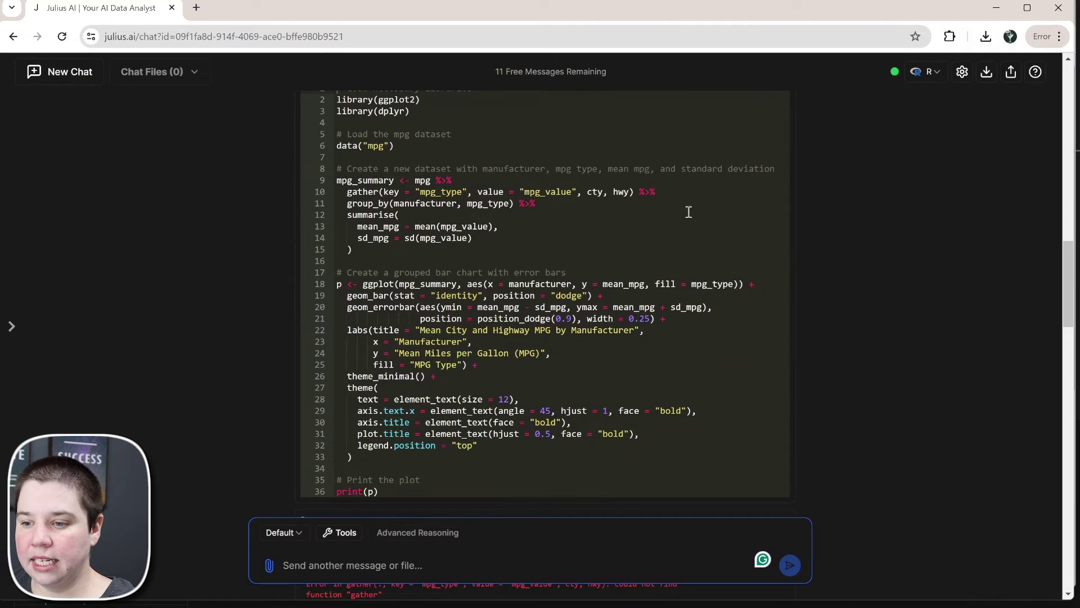
scroll(573, 268, down, 1)
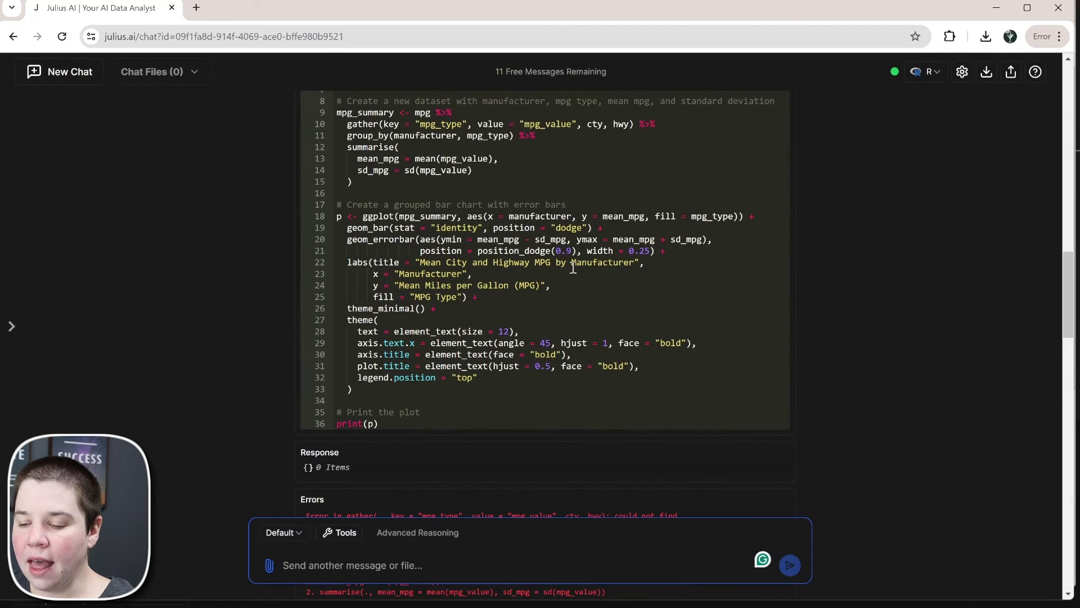
scroll(573, 267, down, 1)
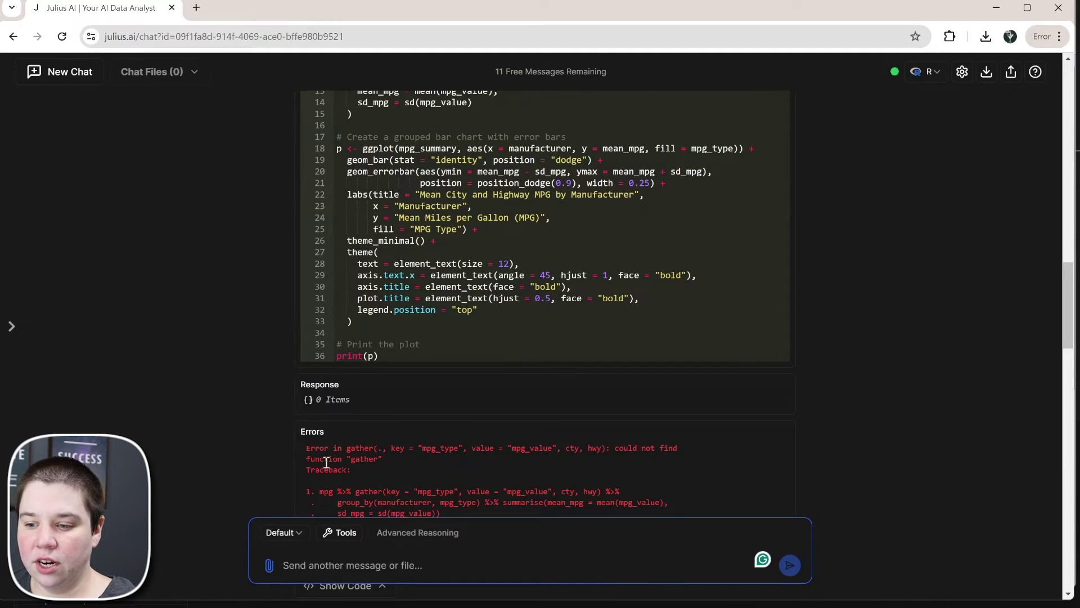
drag(326, 462, 403, 461)
click(427, 474)
scroll(454, 437, down, 4)
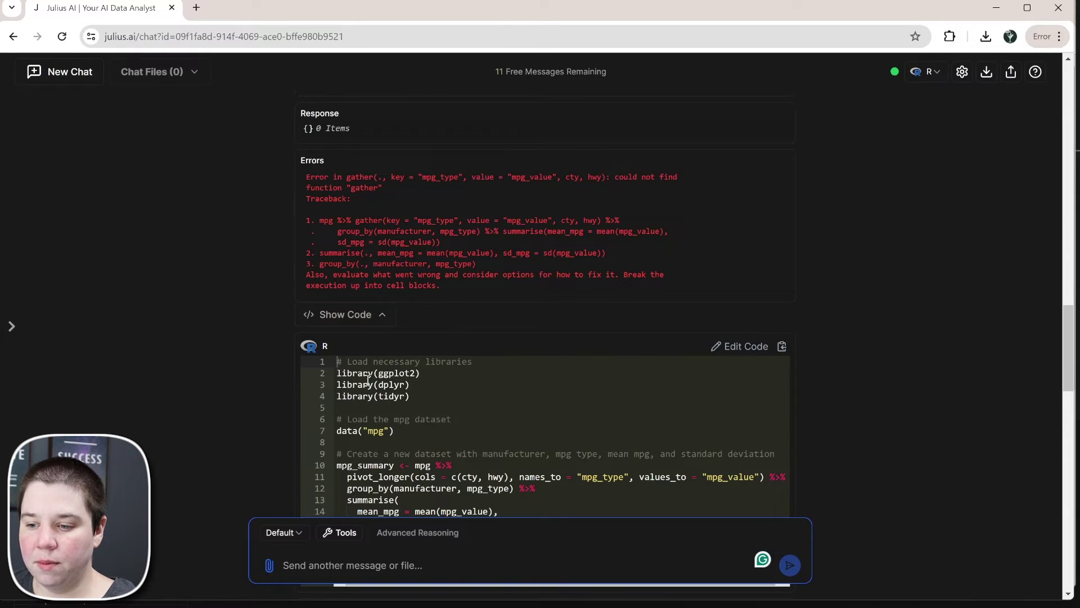
scroll(556, 369, up, 8)
scroll(555, 369, up, 2)
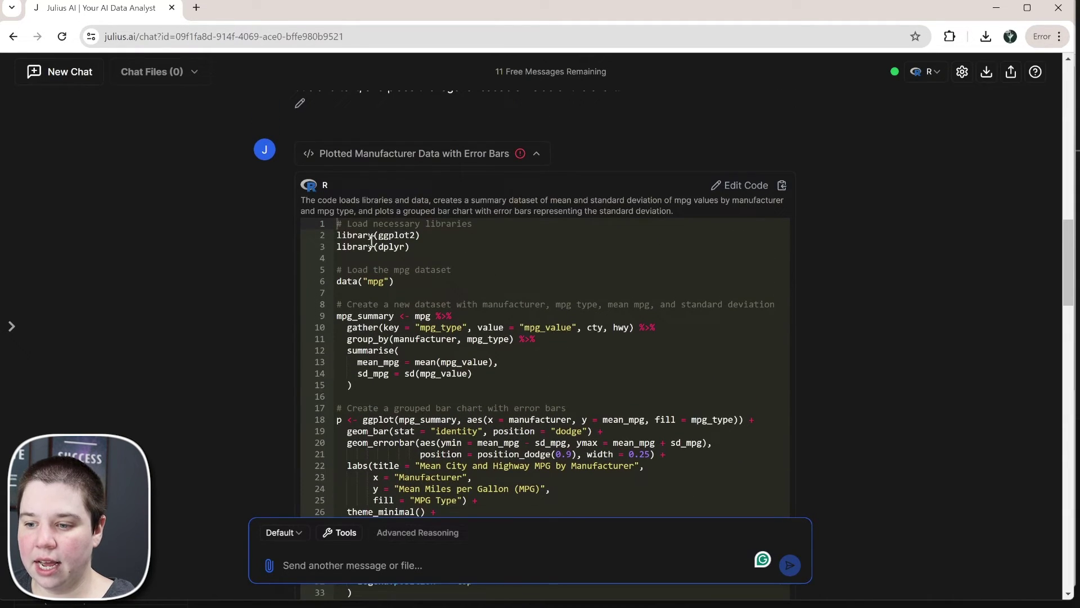
scroll(577, 321, down, 10)
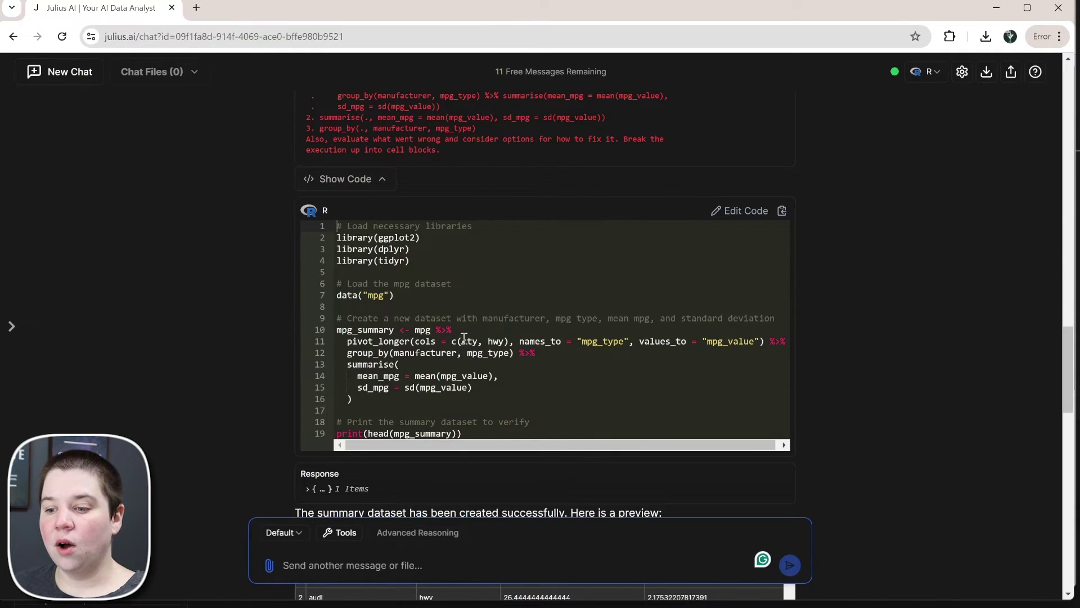
Step: Review the revised summary code, the dataset preview and the plotting code, and enlarge the resulting grouped bar chart to inspect it
scroll(464, 336, down, 1)
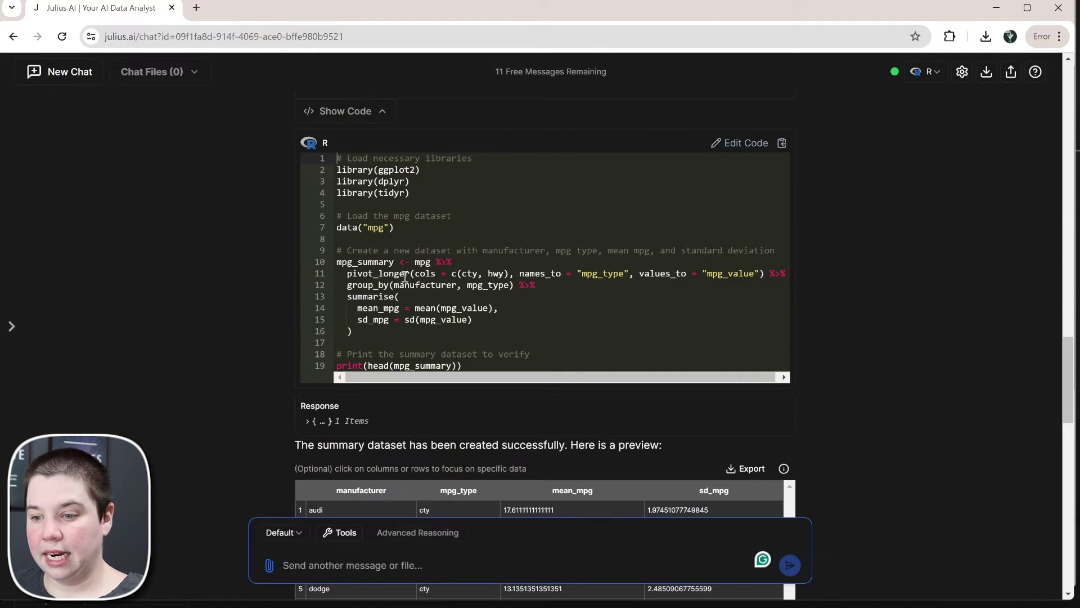
scroll(422, 272, down, 1)
scroll(421, 273, down, 3)
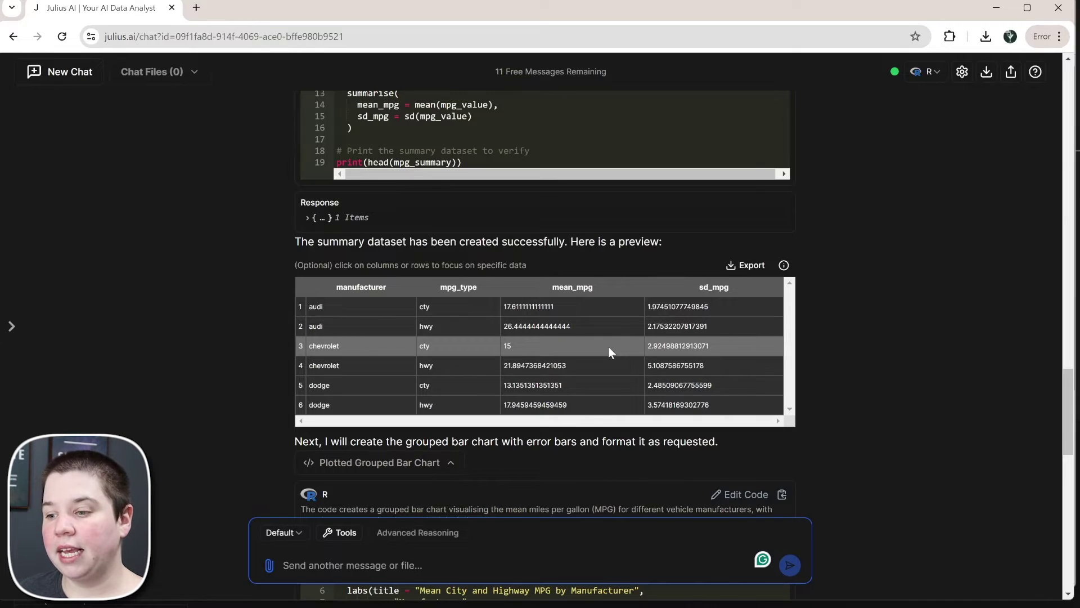
scroll(619, 345, down, 5)
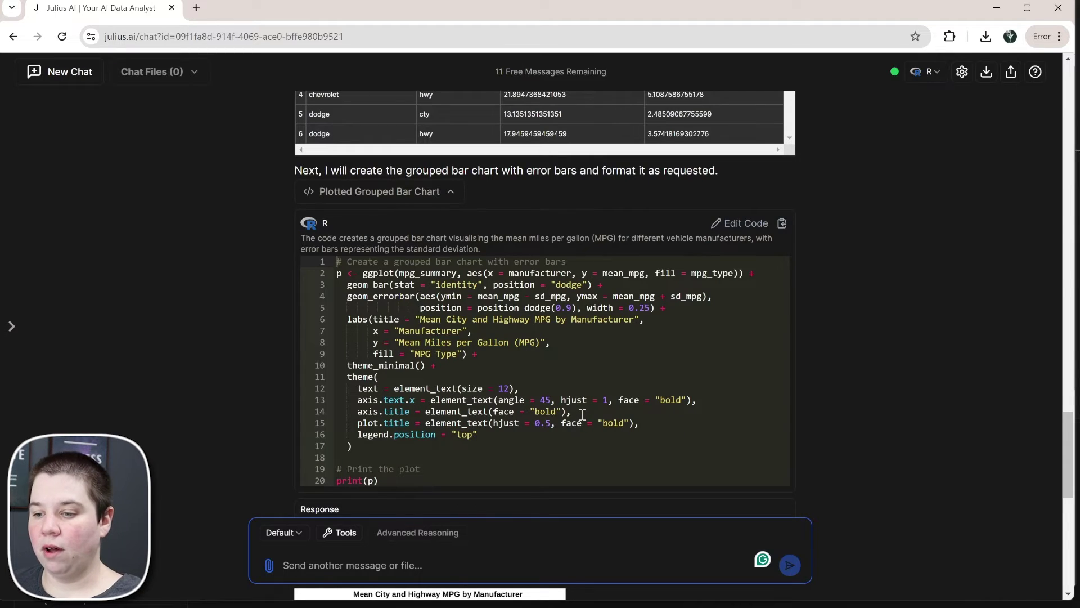
scroll(579, 388, down, 6)
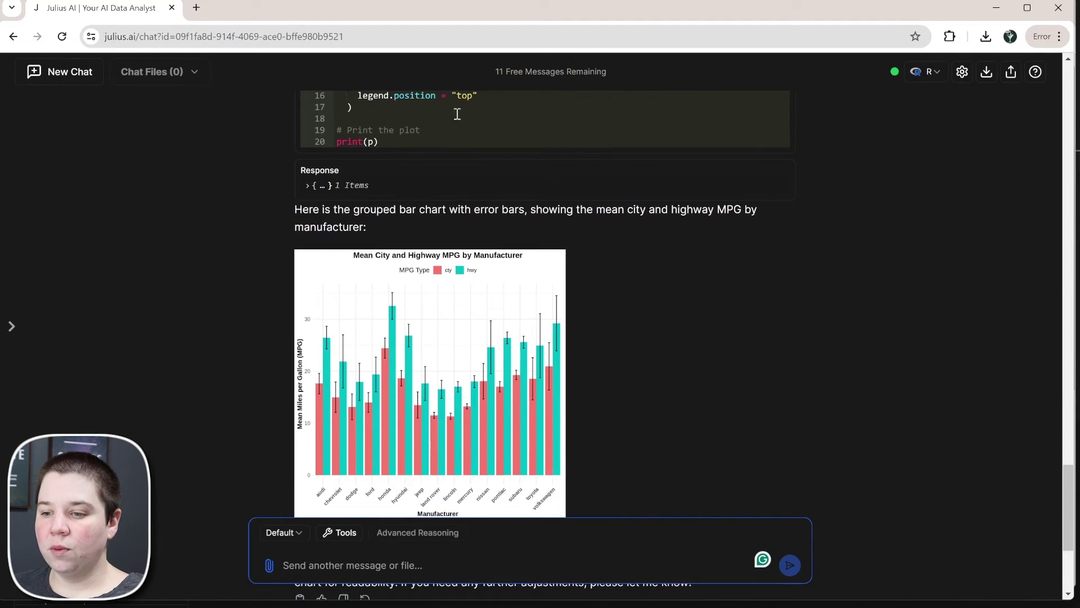
click(419, 358)
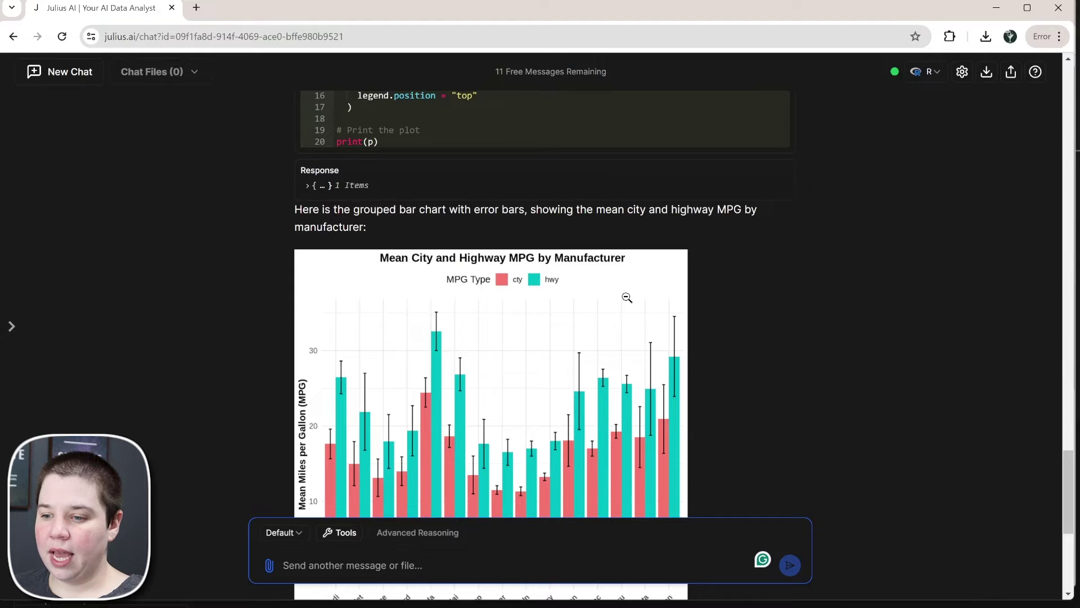
scroll(627, 297, down, 5)
scroll(623, 297, up, 3)
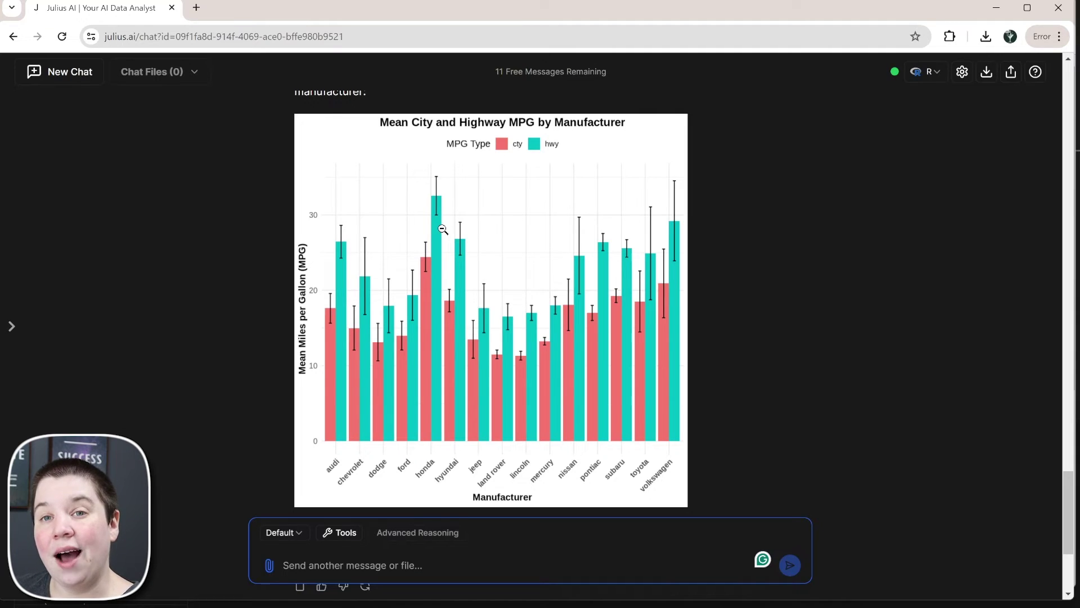
scroll(428, 219, down, 4)
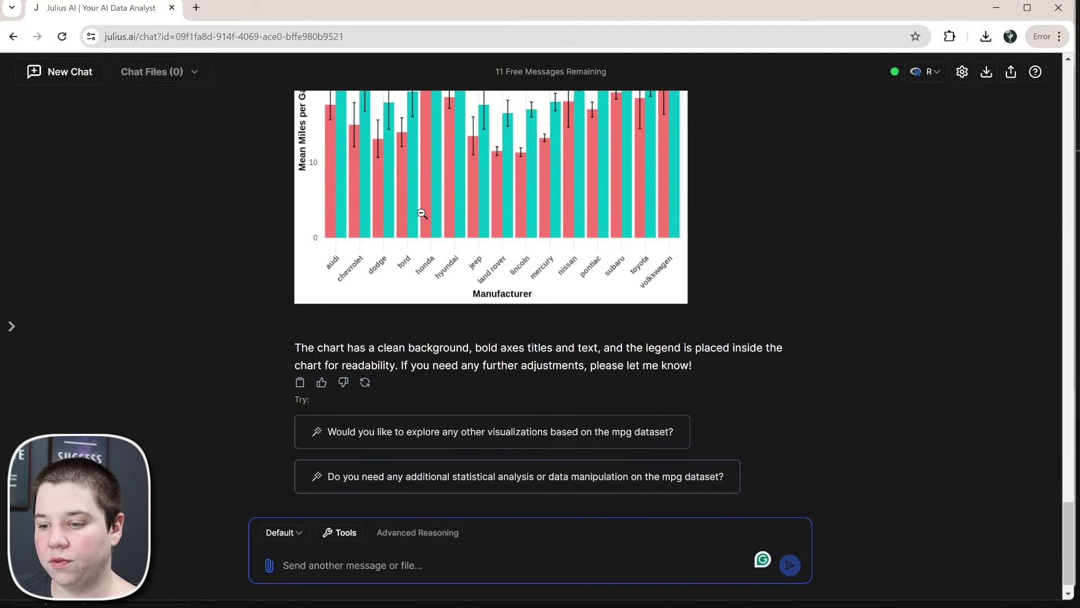
Step: Copy the revised code from library(ggplot2) through the end of the mpg_summary block into the empty script in RStudio
scroll(422, 214, up, 10)
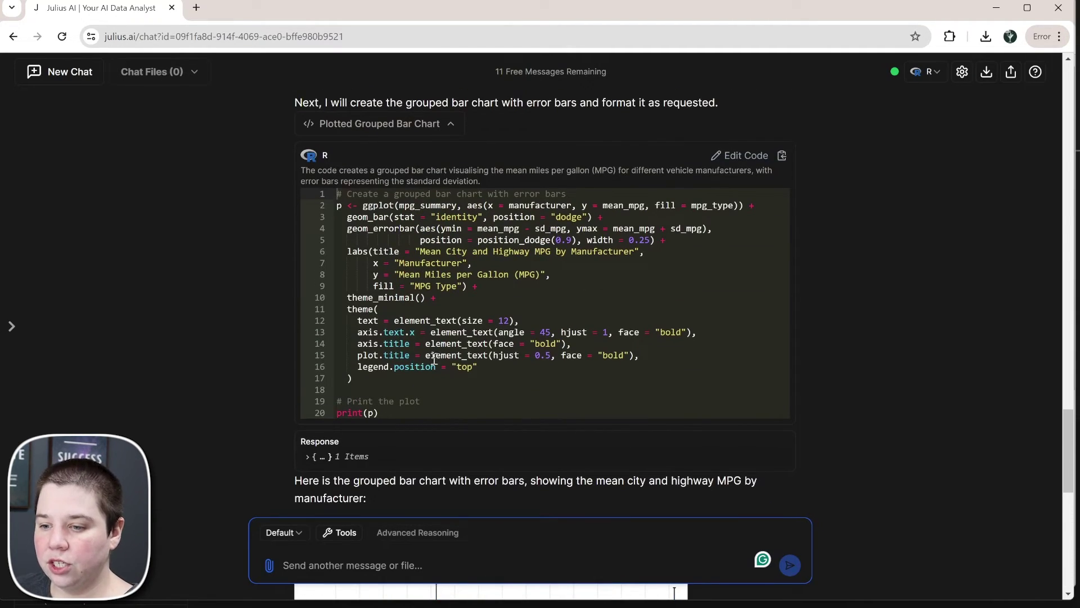
scroll(434, 358, up, 9)
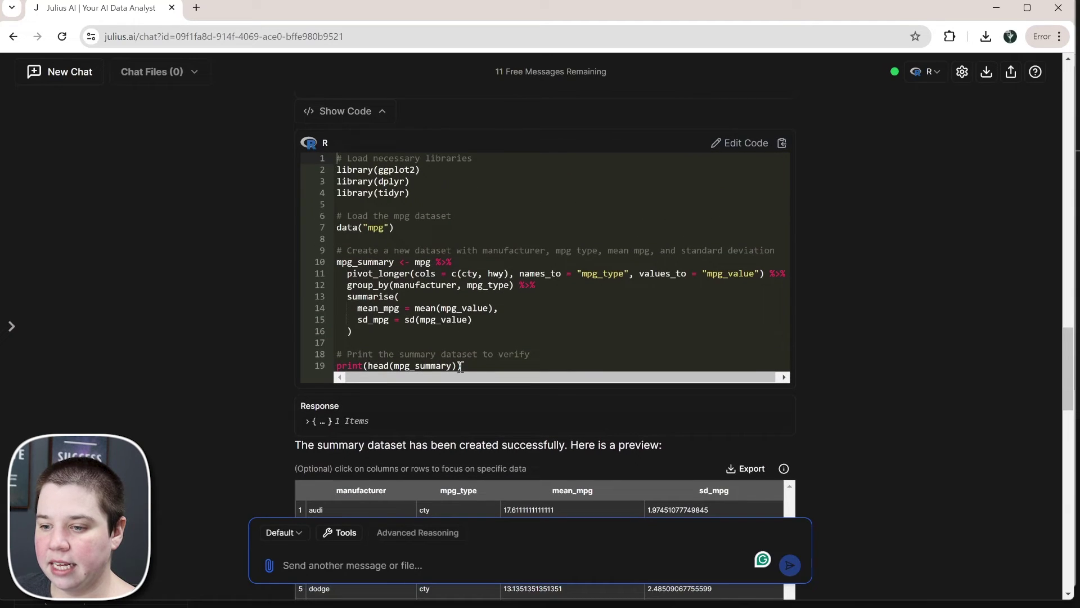
drag(352, 332, 325, 170)
key(ctrl+c)
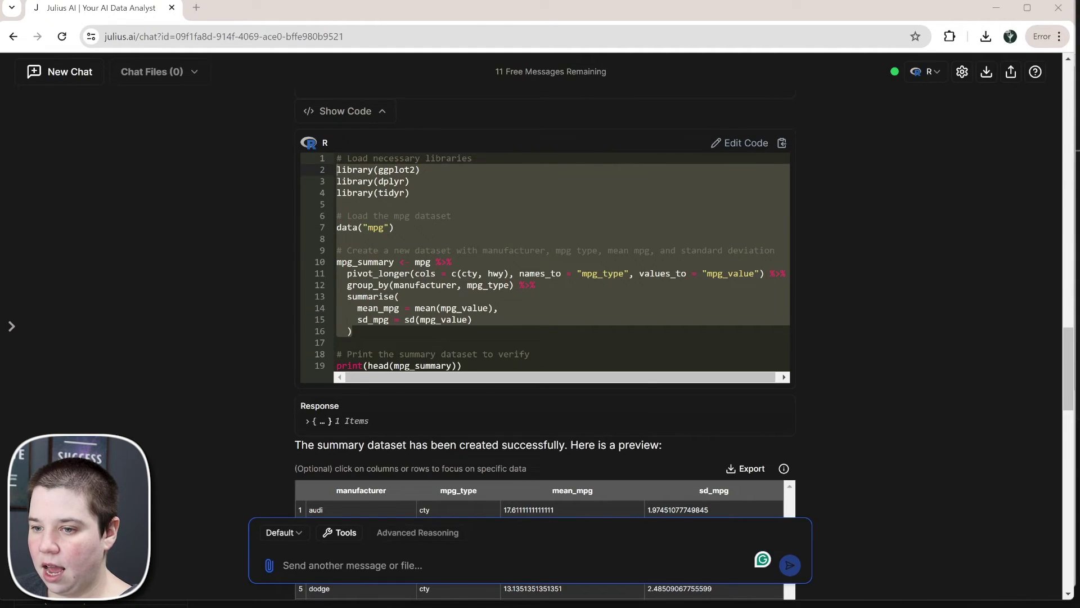
key(alt+Tab)
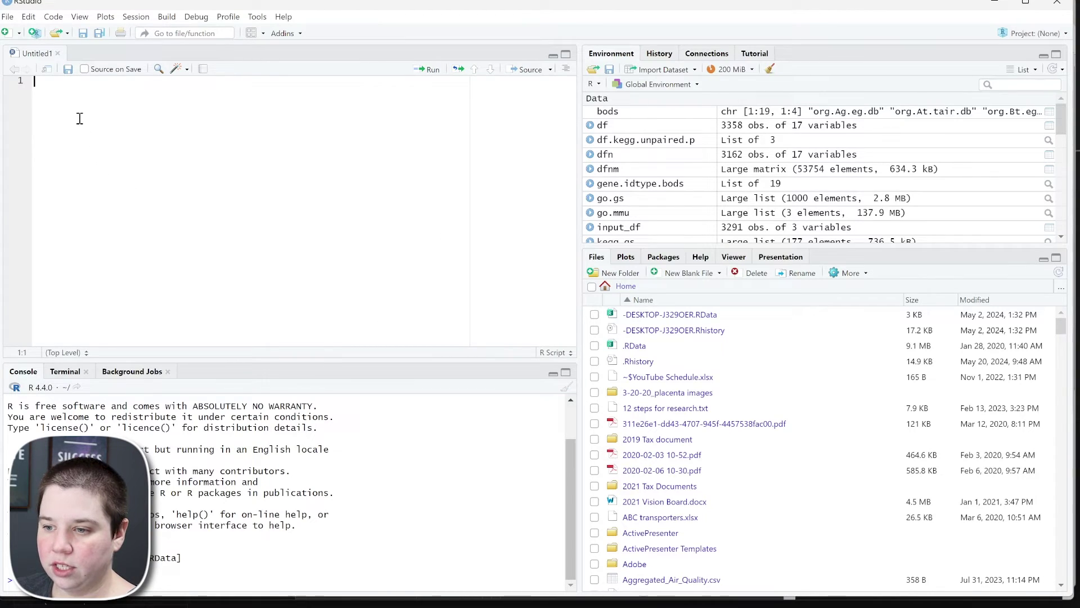
key(ctrl+v)
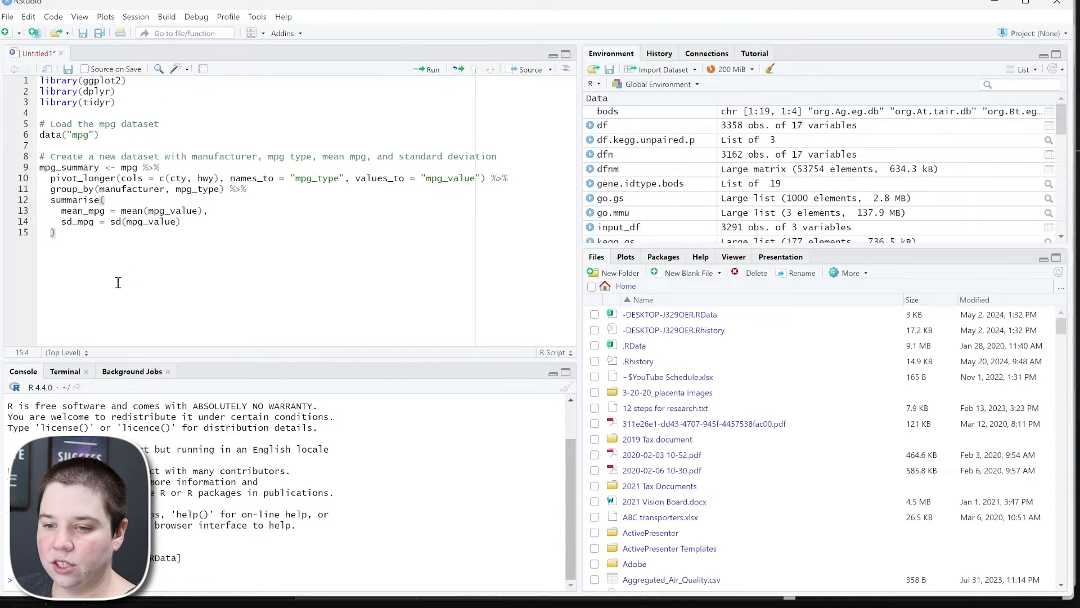
Step: Copy the ggplot code defining p from the Julius AI chat and add it below the mpg_summary block in the RStudio script
mouse_move(741, 605)
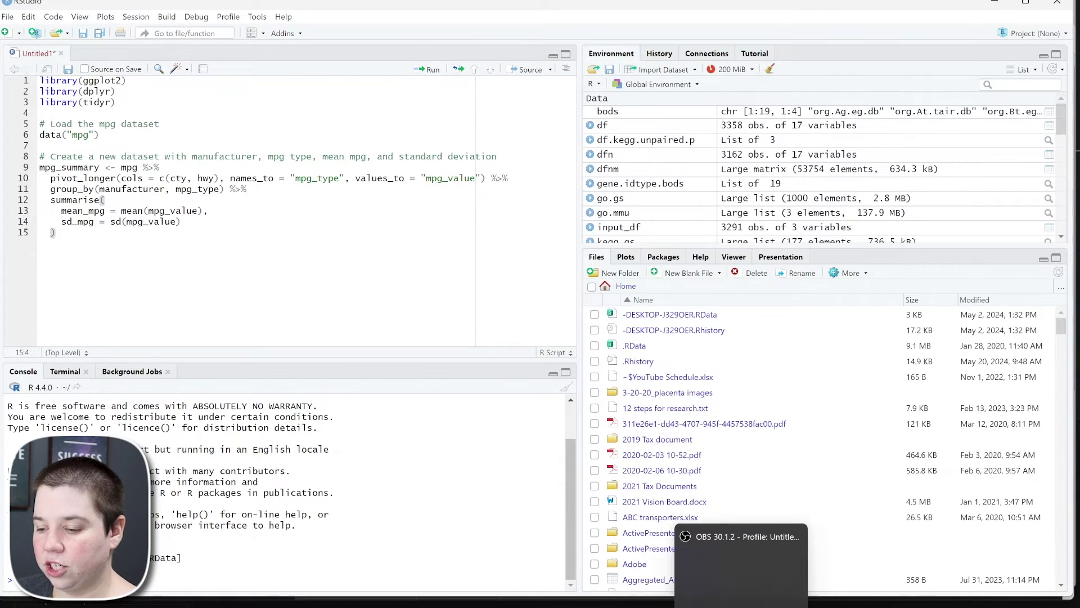
mouse_move(682, 605)
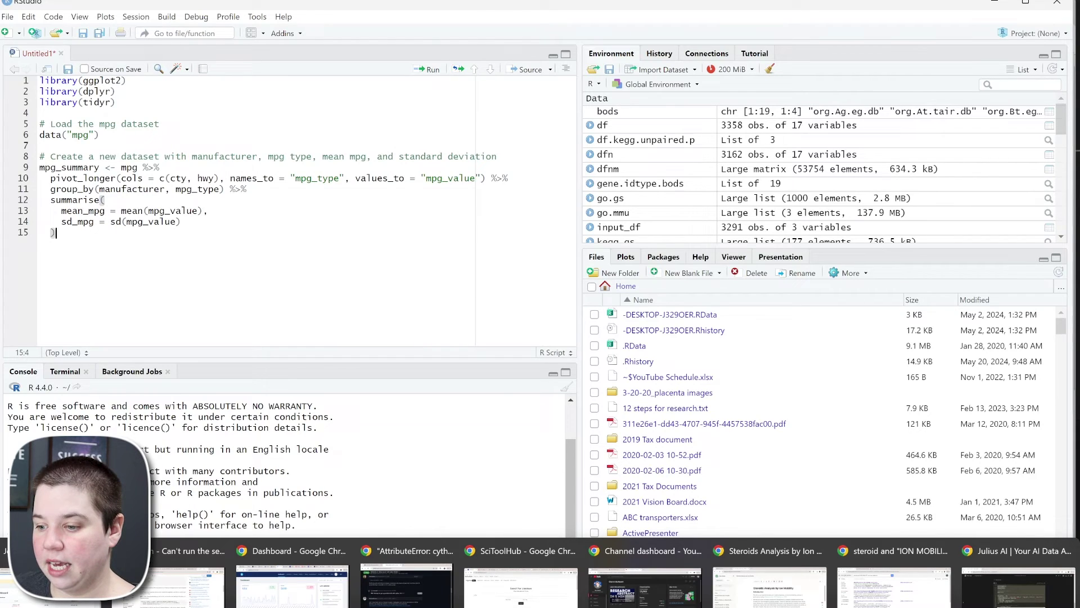
click(1026, 583)
scroll(408, 346, down, 10)
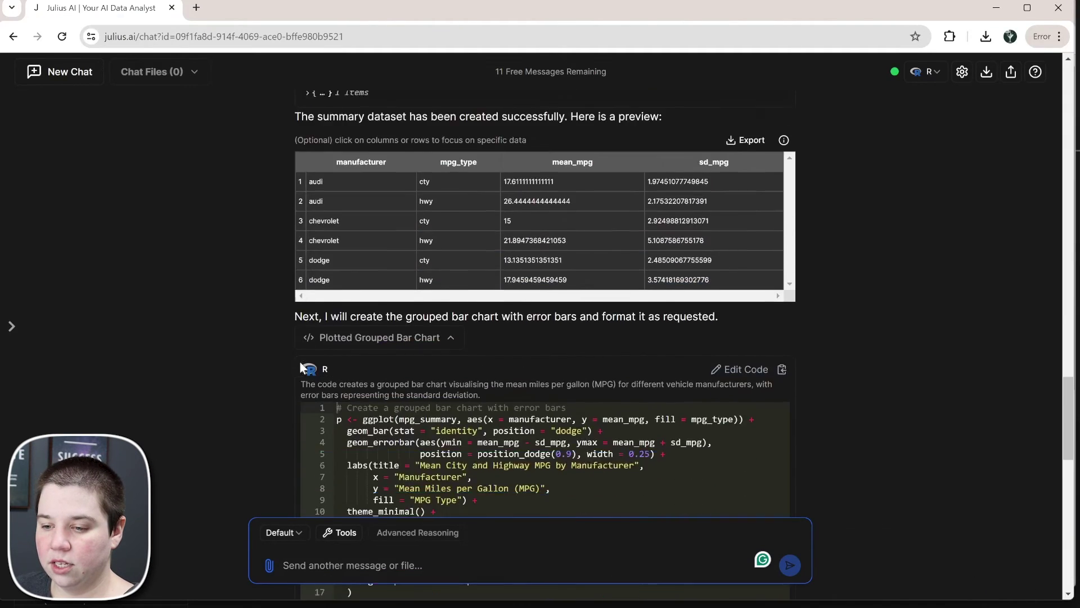
drag(418, 318, 336, 138)
key(ctrl+c)
key(alt+Tab)
key(ctrl+v)
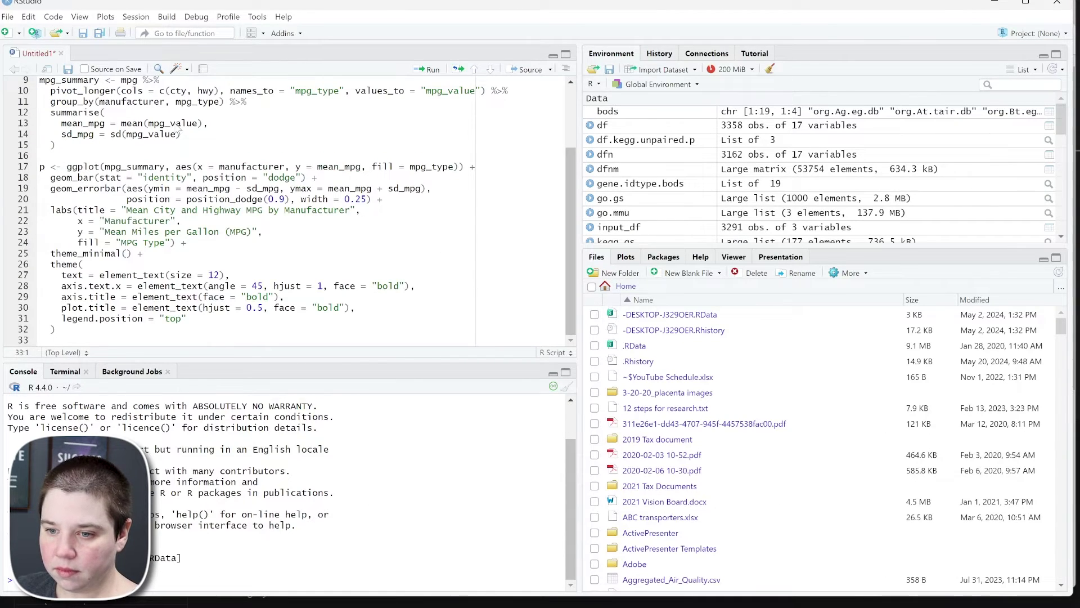
Step: Select the entire mpg script, from library(ggplot2) to the end of the plot code, and run it
scroll(147, 174, up, 3)
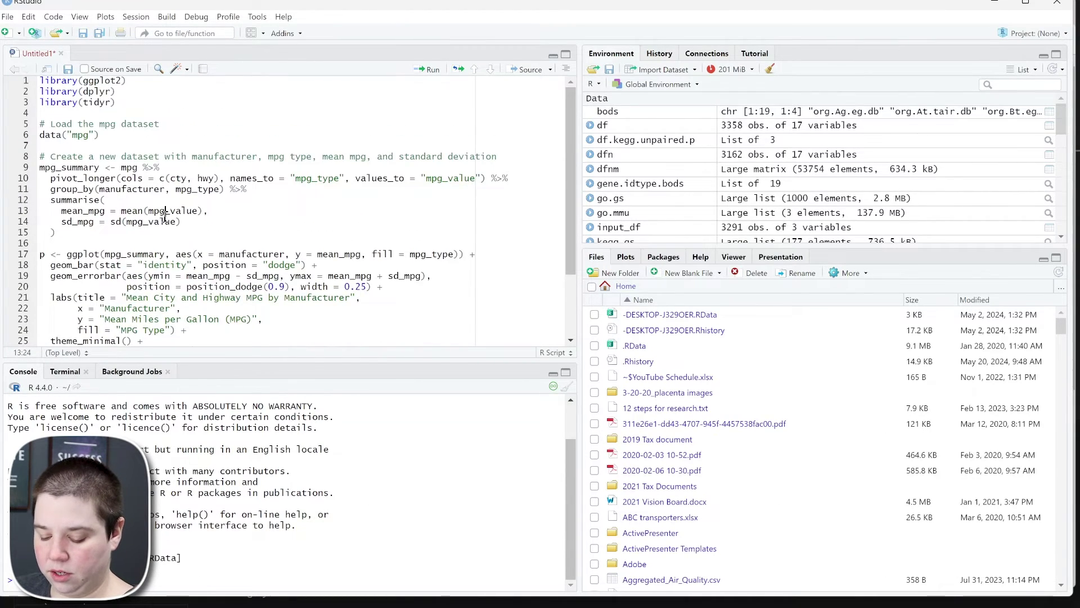
key(ctrl+a)
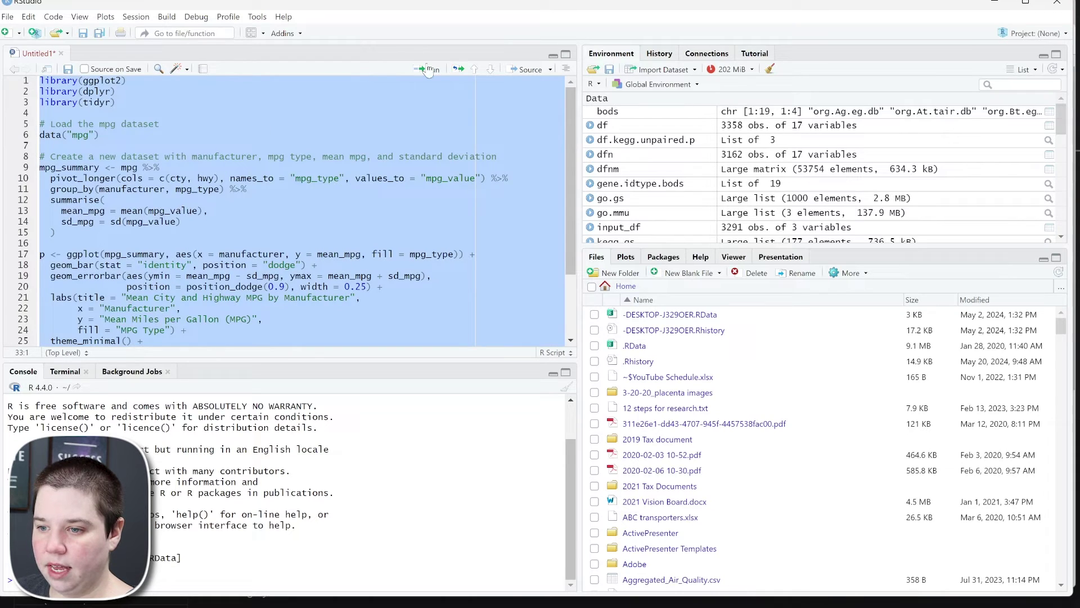
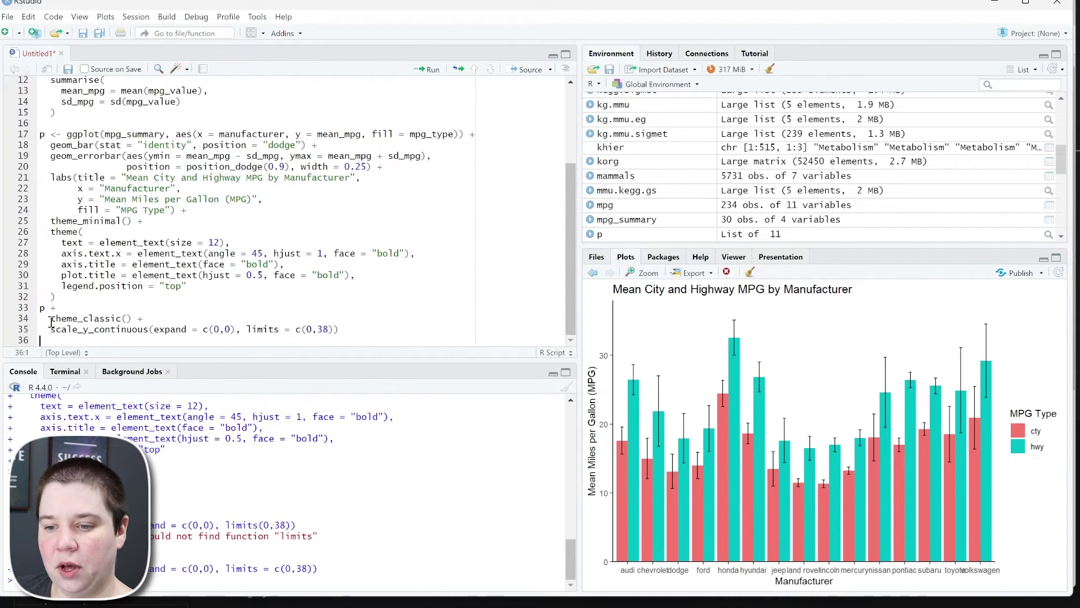
Step: Examine the added theme_classic() and scale_y_continuous(expand = c(0,0), limits = c(0,38)) lines against the plot
drag(50, 322, 132, 319)
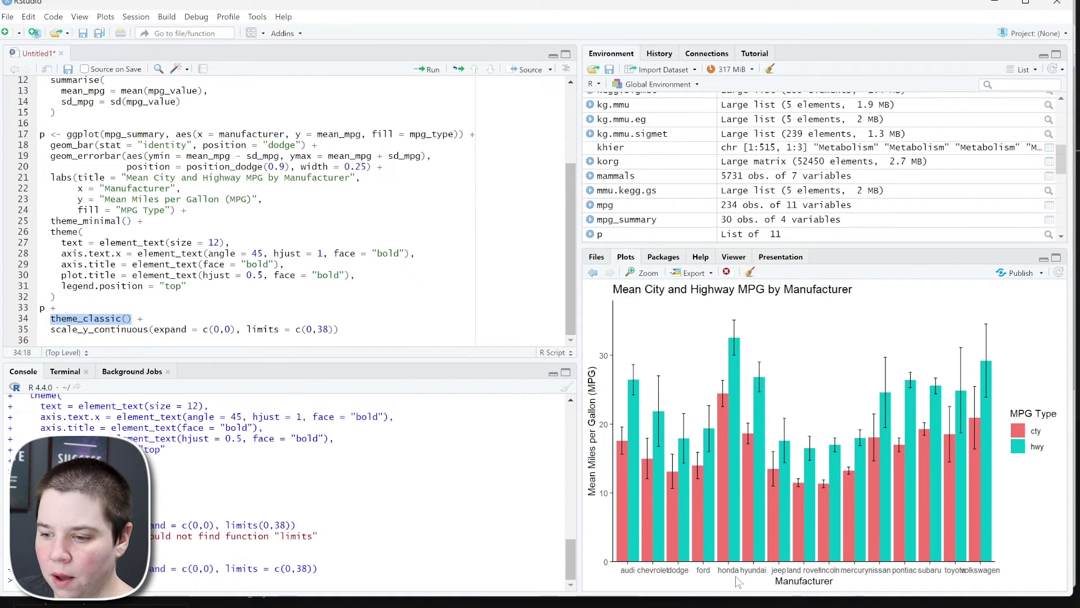
drag(88, 330, 276, 331)
click(349, 329)
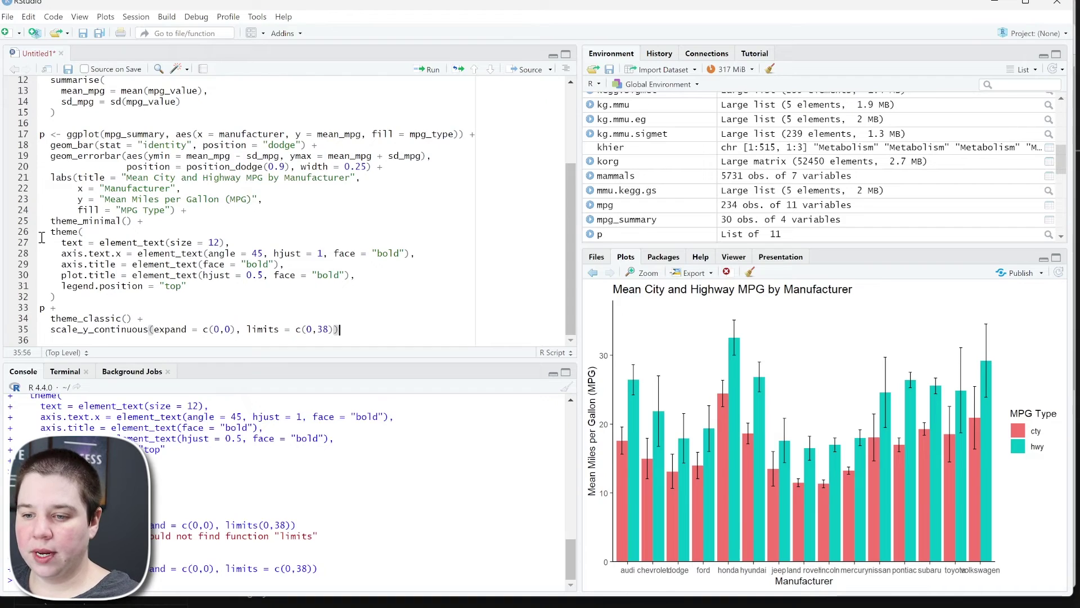
Step: Copy the theme() block from the p definition, append it with + after the scale_y_continuous line, and run the extended plot code
drag(43, 232, 183, 299)
key(ctrl+c)
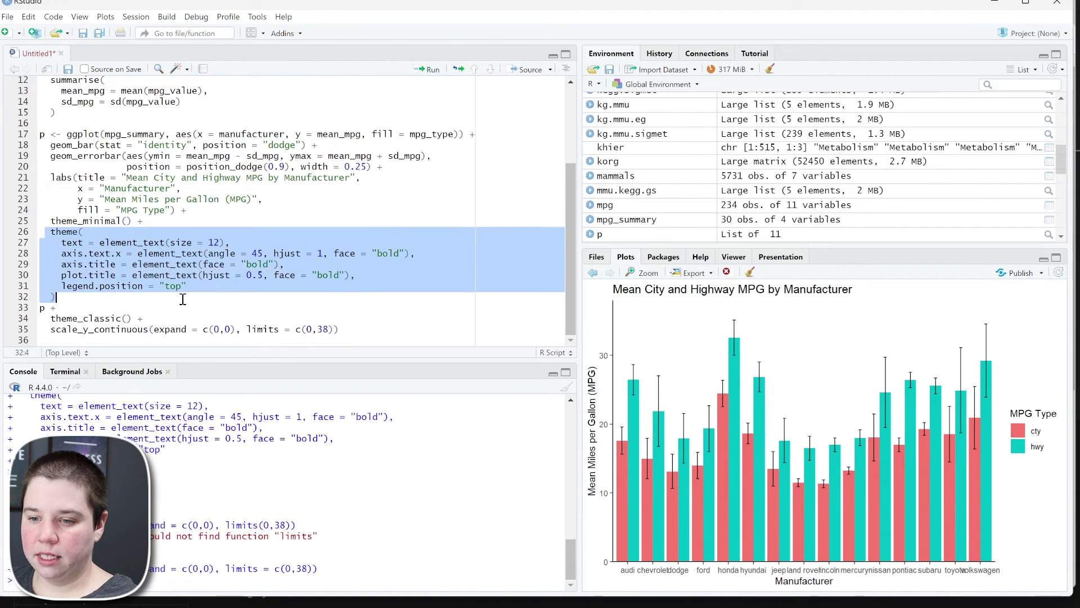
click(356, 329)
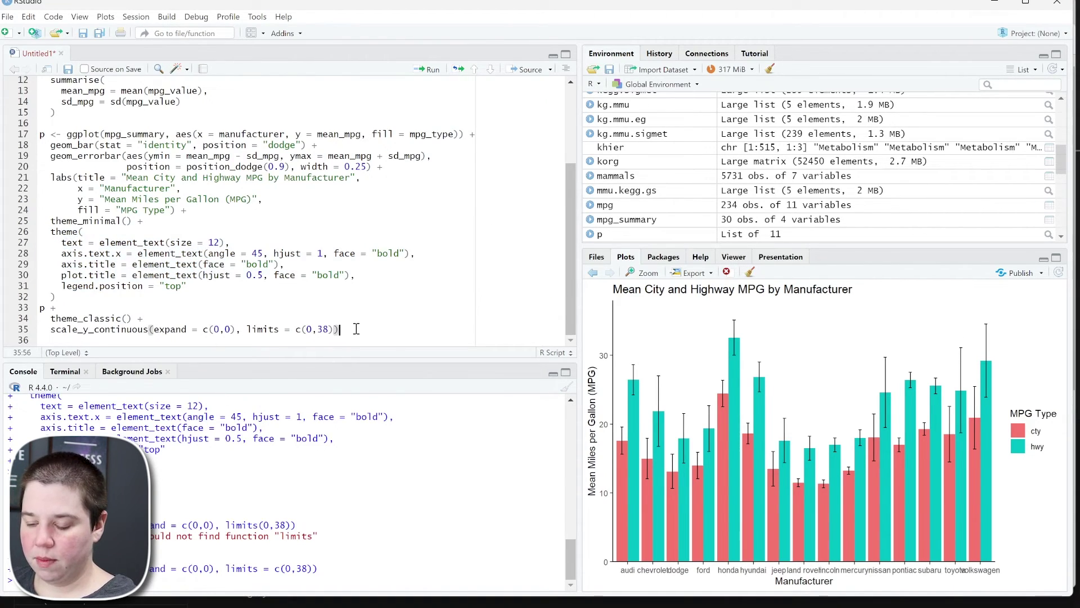
text(+)
key(Return)
key(ctrl+v)
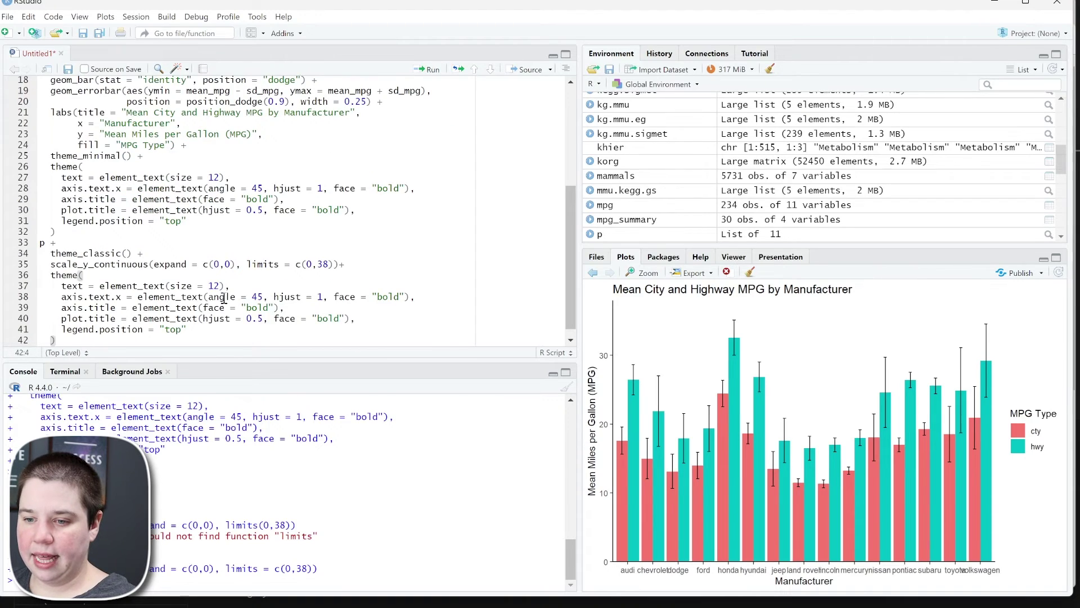
click(221, 298)
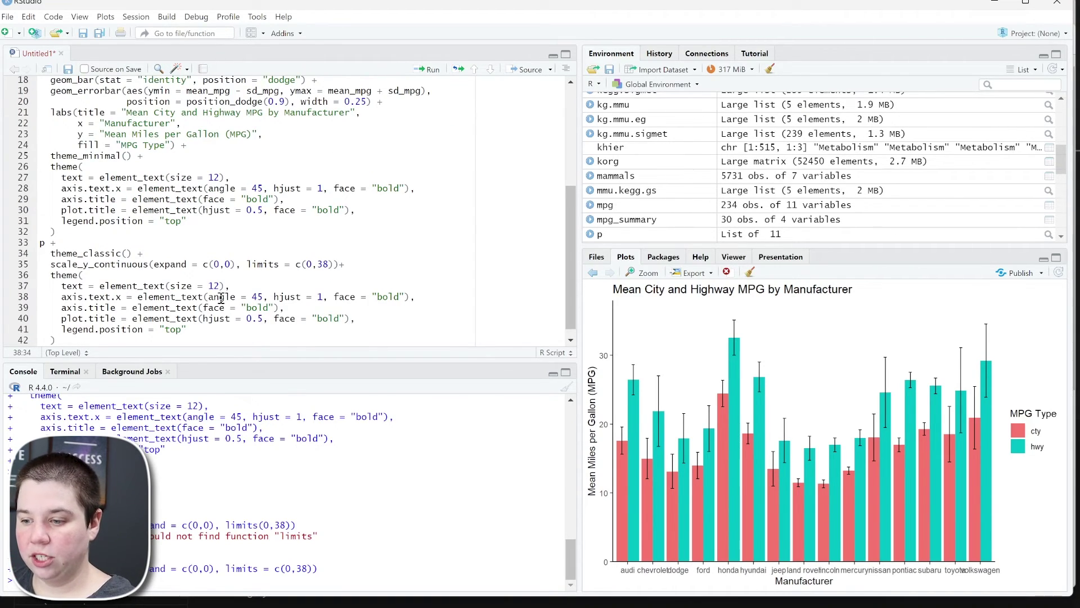
key(ctrl+Return)
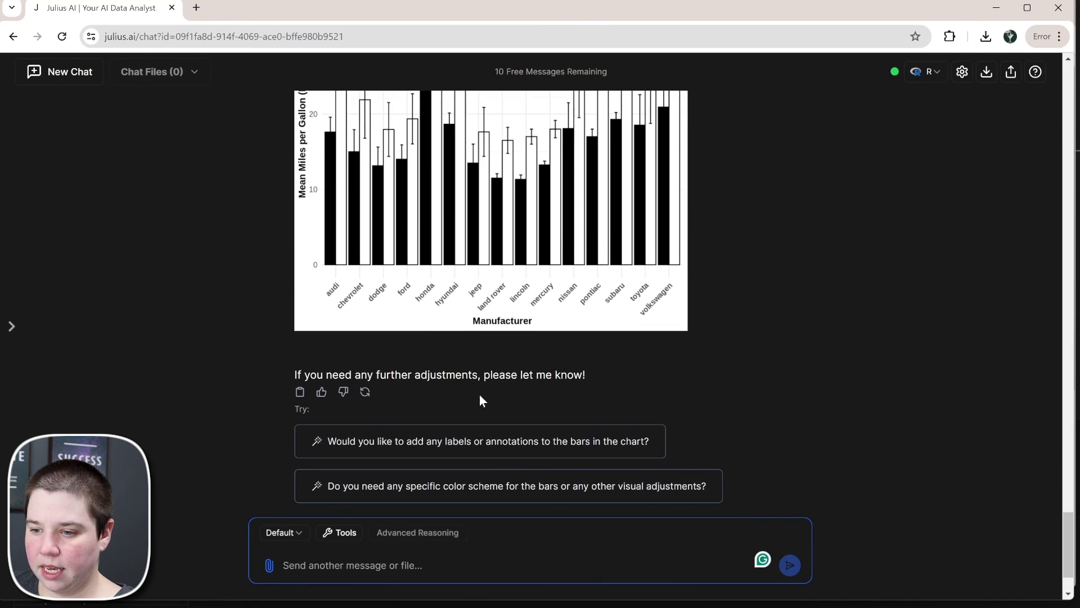
Step: In the Julius AI chat, examine the updated black-and-white bar chart, the R code's fill settings and the accompanying description
scroll(366, 229, up, 1)
scroll(366, 229, up, 1)
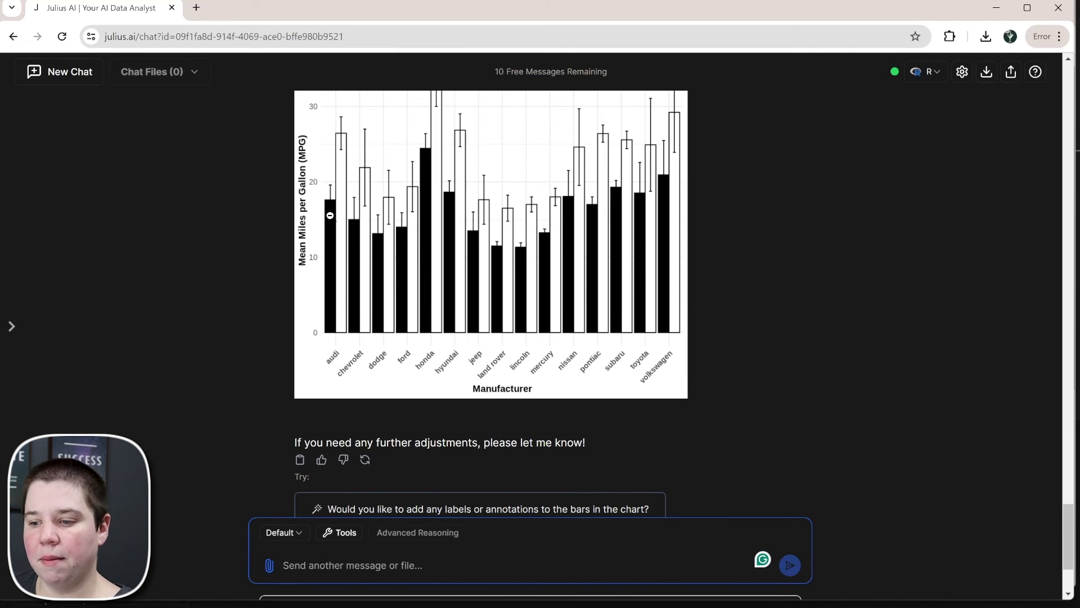
scroll(574, 293, up, 1)
scroll(575, 293, up, 2)
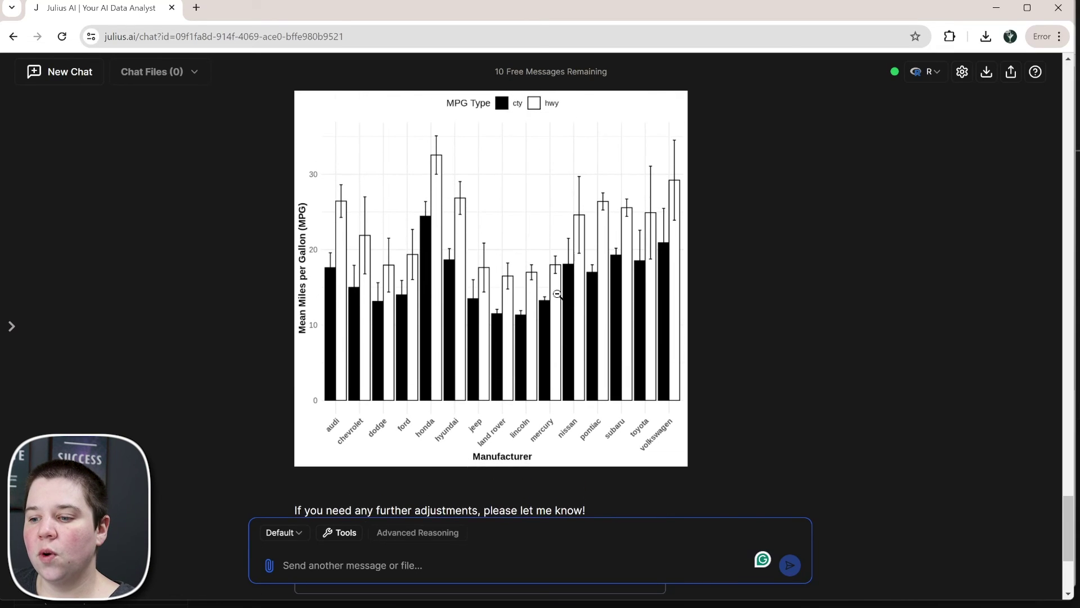
scroll(586, 237, up, 4)
scroll(586, 236, up, 3)
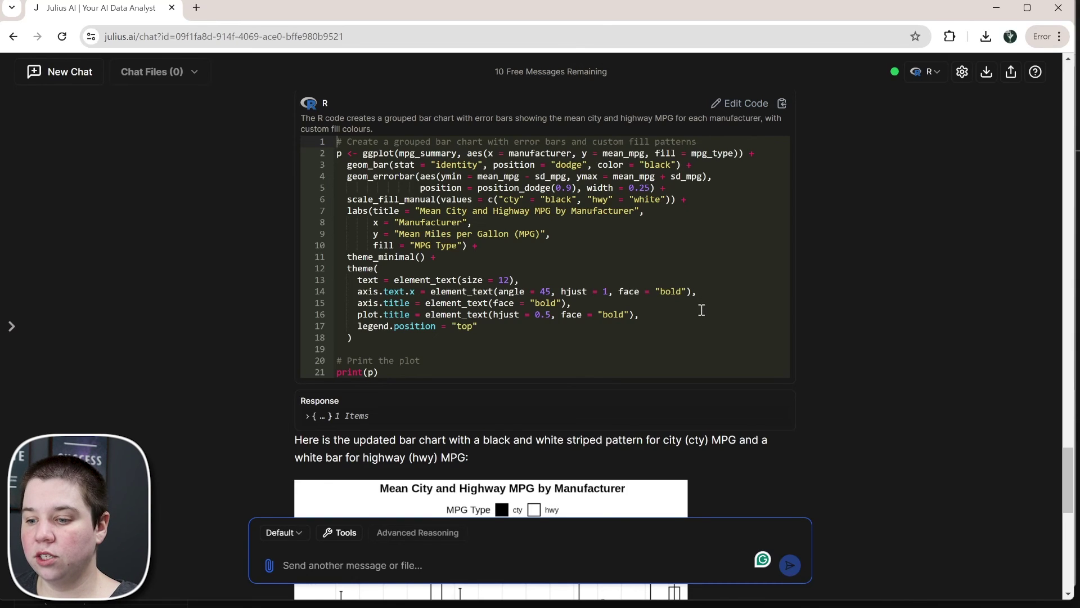
scroll(670, 320, down, 4)
scroll(529, 369, down, 4)
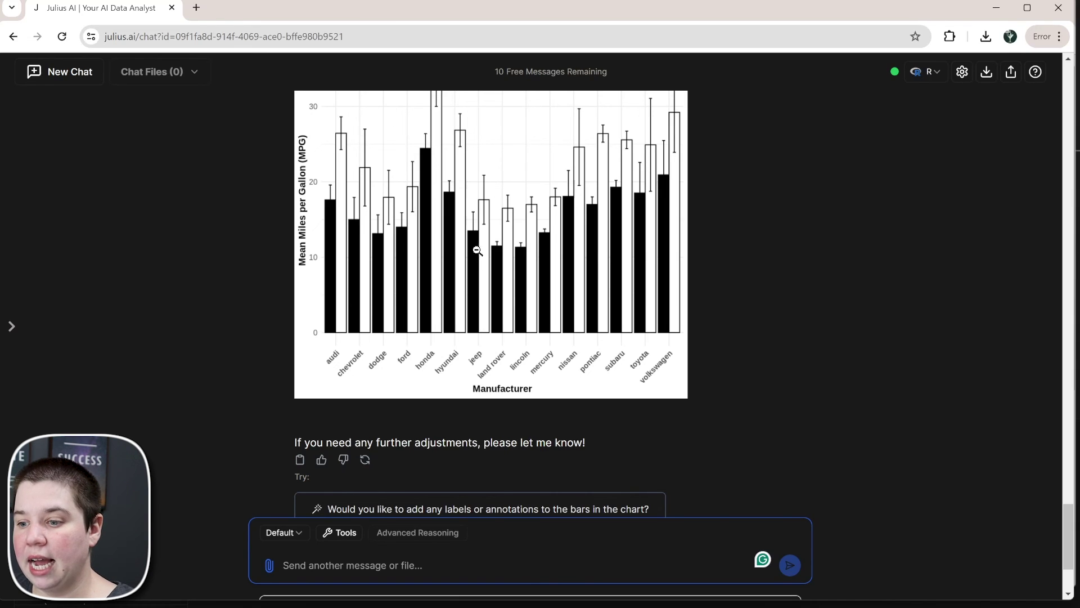
scroll(811, 264, up, 3)
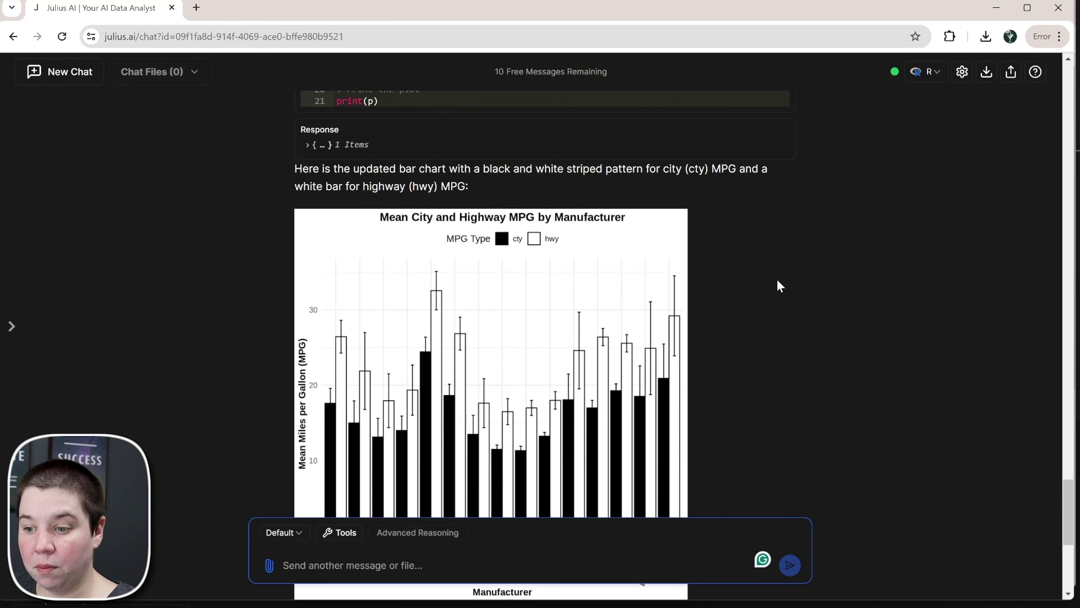
scroll(777, 281, down, 2)
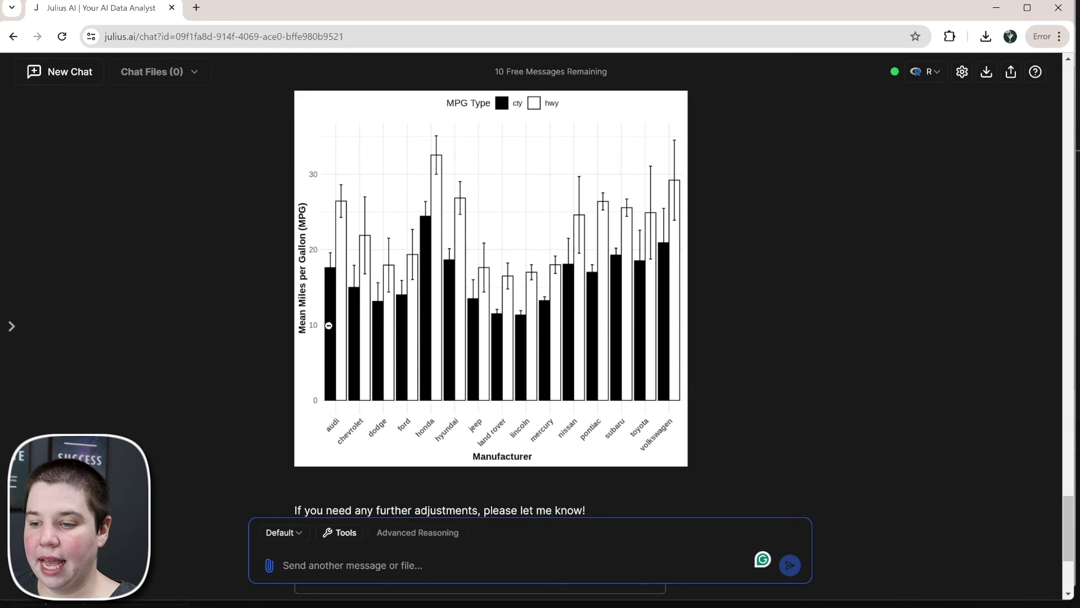